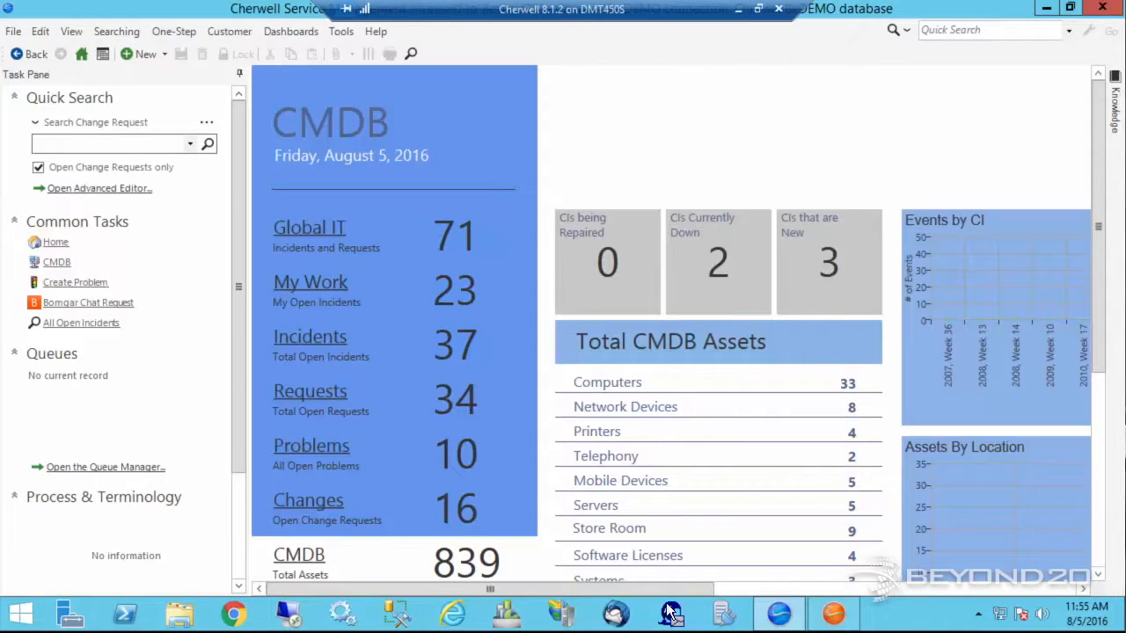
- Switch to Cherwell Service Management Administrator and open the role editor from the security settings
{"action": "left_click", "coordinate": [834, 614]}
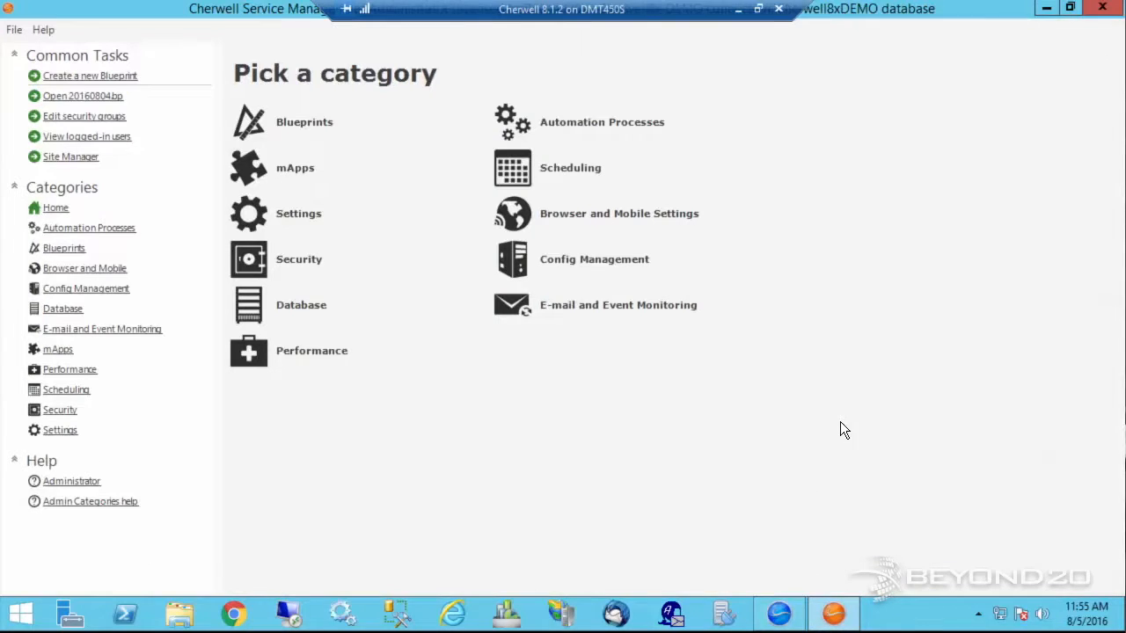
{"action": "left_click", "coordinate": [299, 263]}
{"action": "left_click", "coordinate": [271, 176]}
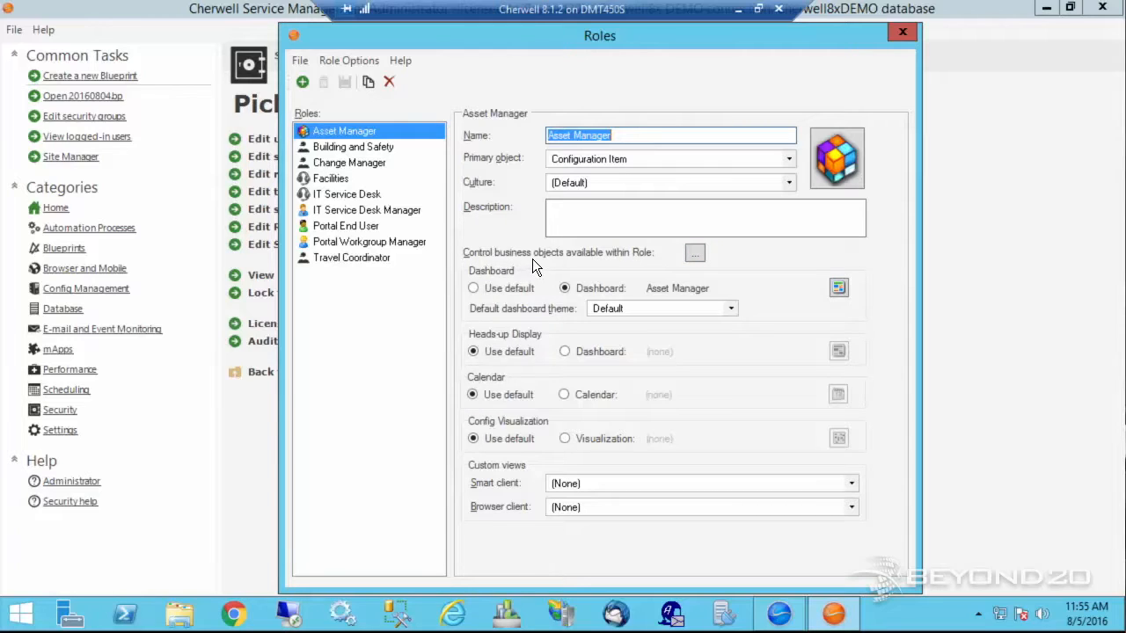
- Look through the settings of the existing roles from Asset Manager to Portal End User, ending on Asset Manager
{"action": "key", "text": "Down"}
{"action": "key", "text": "Down"}
{"action": "key", "text": "Down"}
{"action": "key", "text": "Down"}
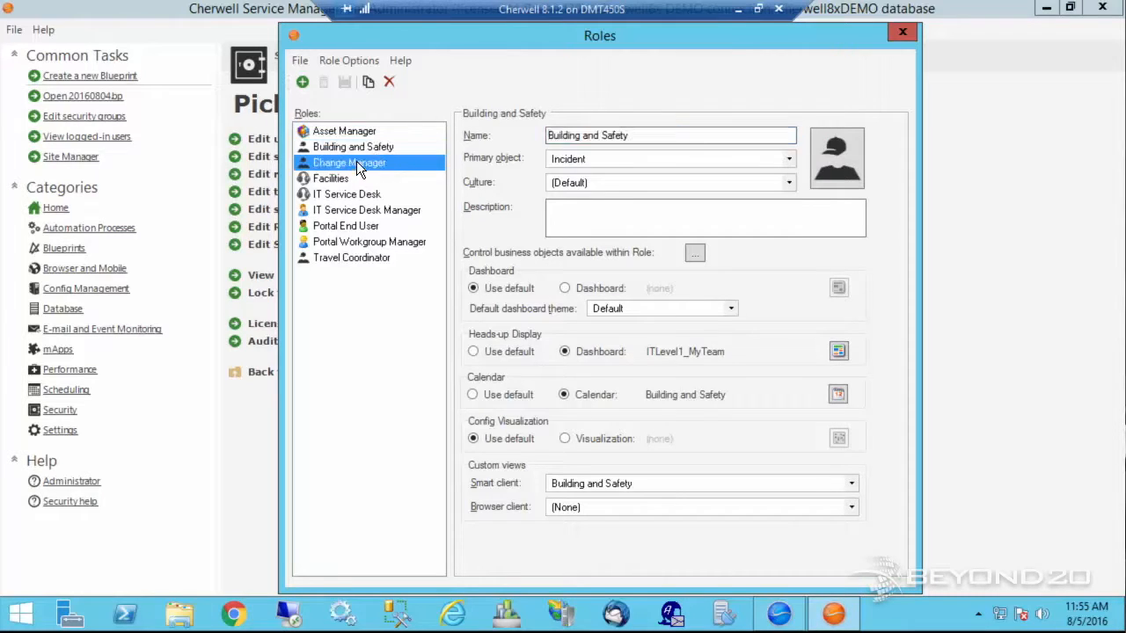
{"action": "key", "text": "Down"}
{"action": "key", "text": "Down"}
{"action": "key", "text": "Down"}
{"action": "key", "text": "Down"}
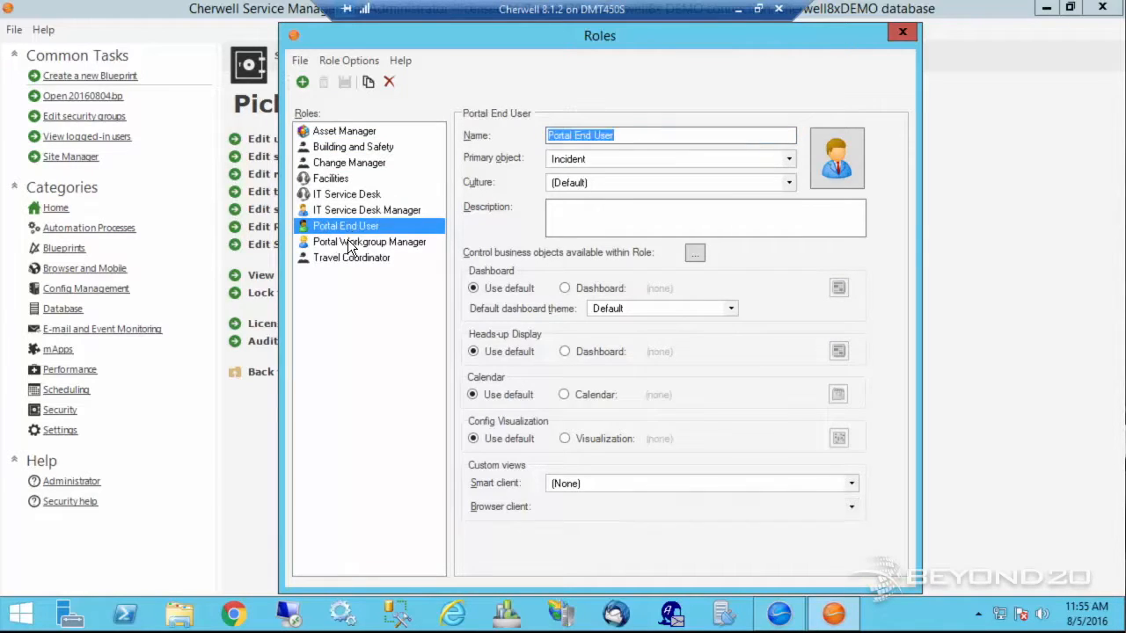
{"action": "left_click", "coordinate": [357, 133]}
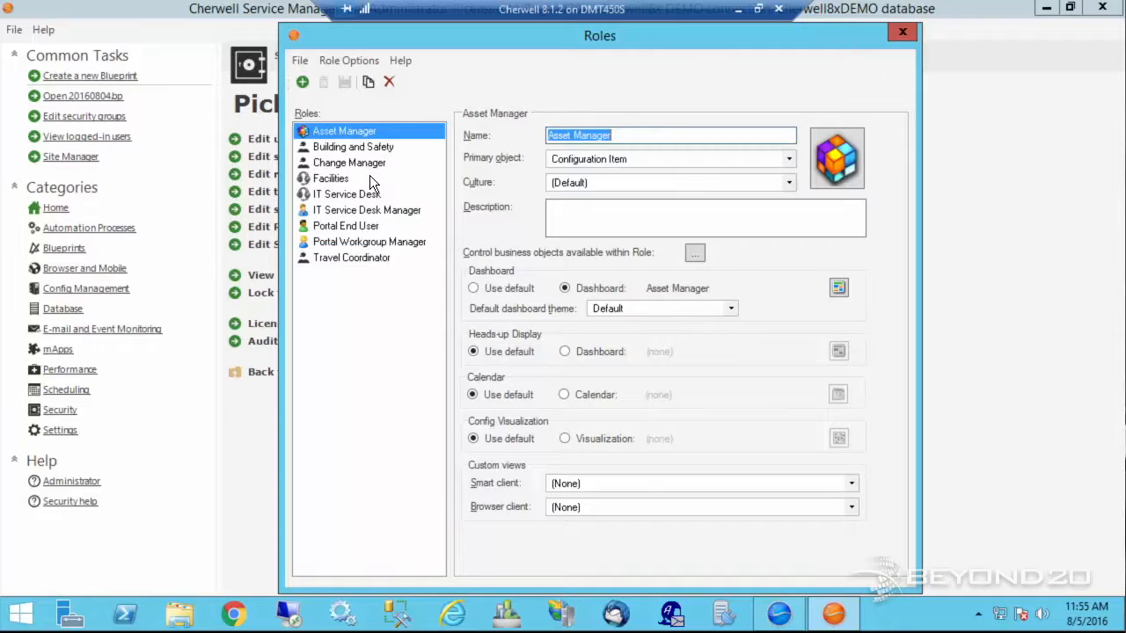
- Examine which business objects are available to the Asset Manager role, enlarging the dialog to review the full list
{"action": "left_click", "coordinate": [694, 255]}
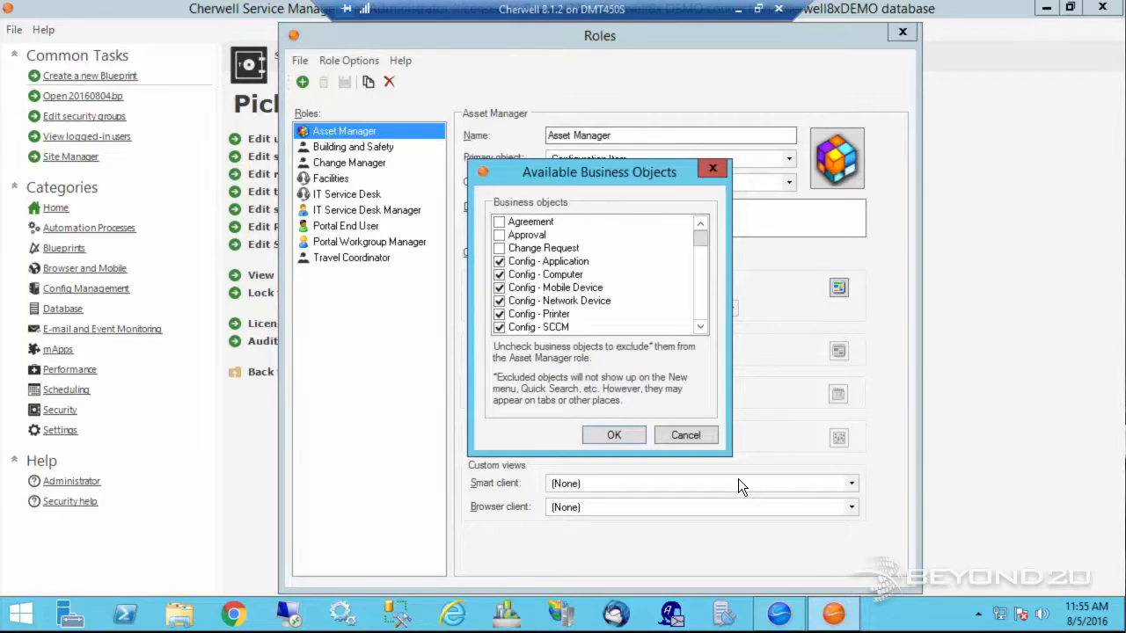
{"action": "left_click_drag", "start_coordinate": [726, 455], "coordinate": [858, 544]}
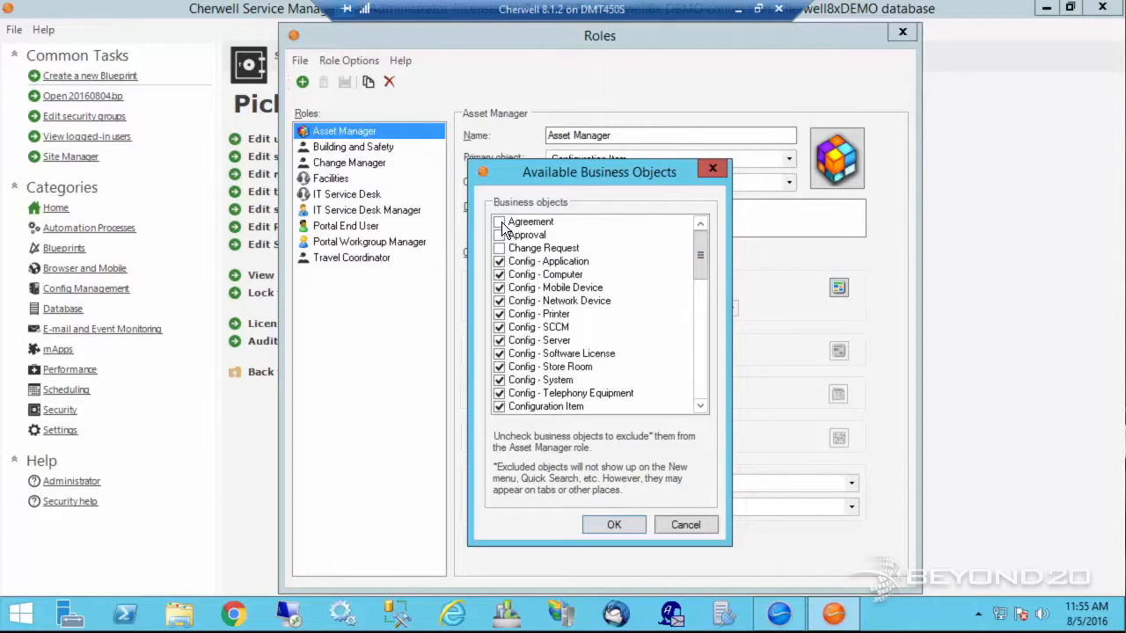
{"action": "left_click_drag", "start_coordinate": [704, 283], "coordinate": [704, 393]}
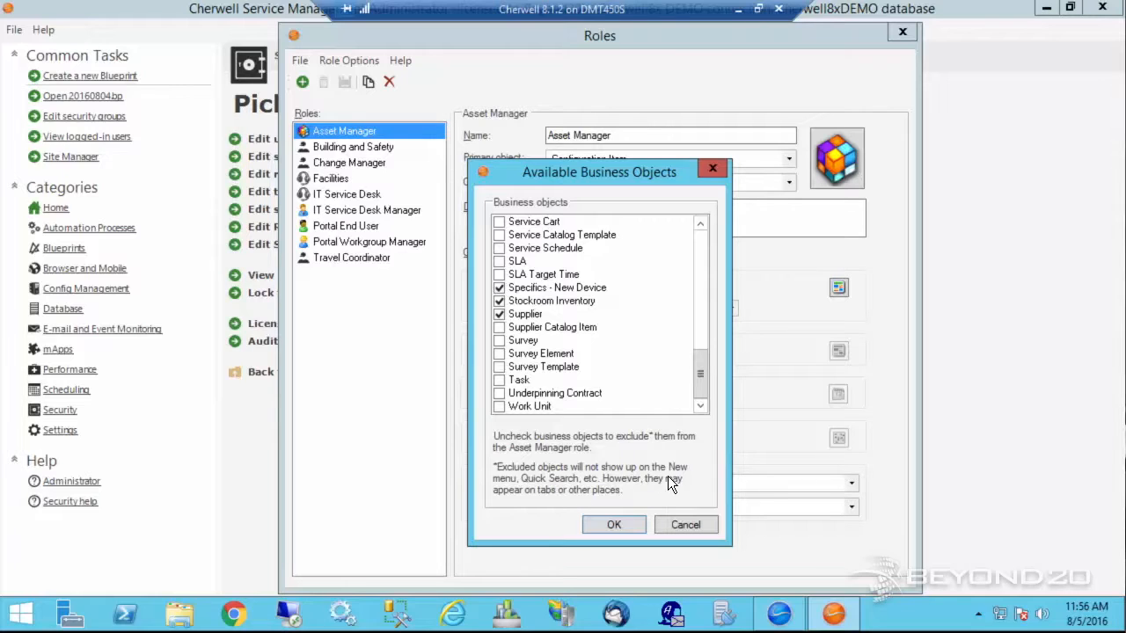
{"action": "left_click_drag", "start_coordinate": [698, 392], "coordinate": [702, 312]}
{"action": "scroll", "coordinate": [701, 321], "scroll_direction": "down", "scroll_amount": 5}
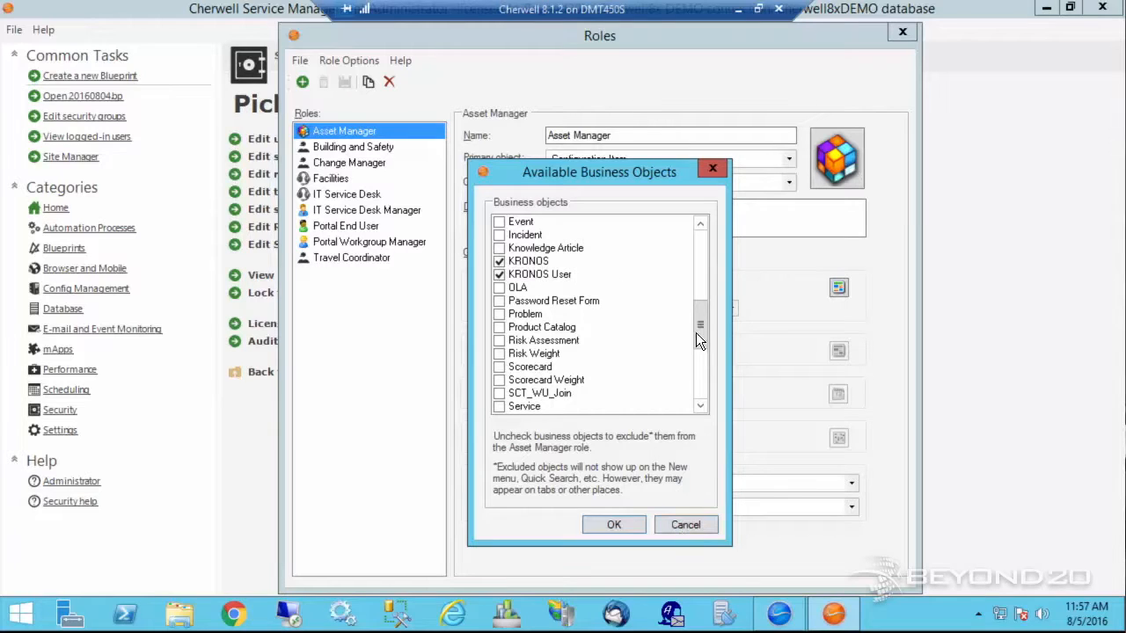
{"action": "left_click_drag", "start_coordinate": [702, 328], "coordinate": [703, 280]}
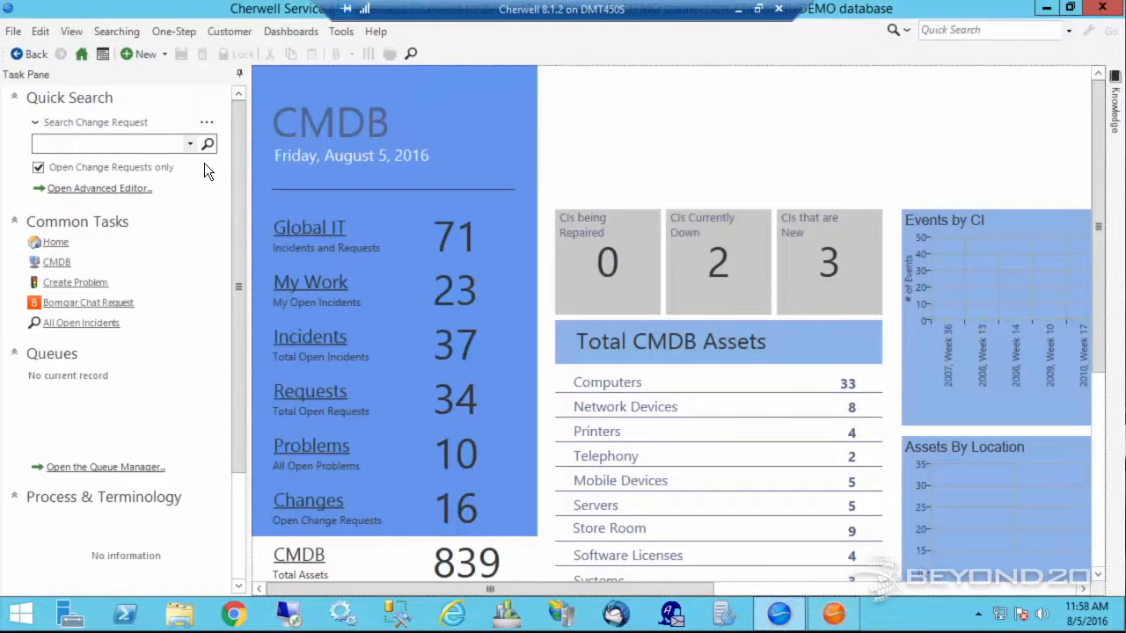
- Log out of the Cherwell Service Management client and log back in with the Asset Manager role
{"action": "left_click", "coordinate": [15, 34]}
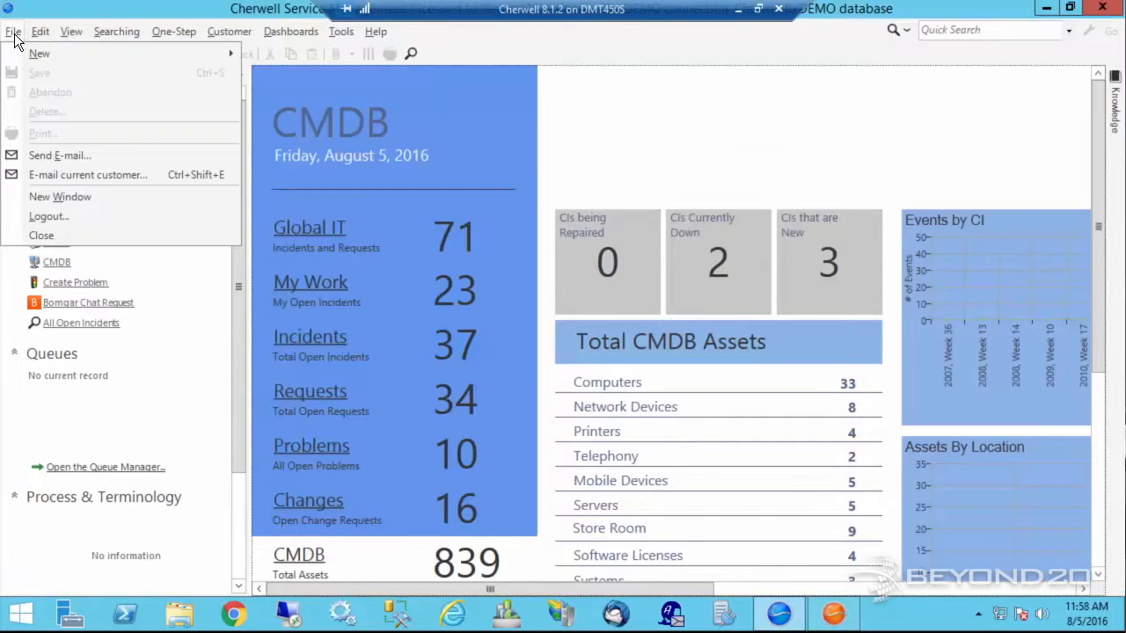
{"action": "left_click", "coordinate": [40, 217]}
{"action": "left_click", "coordinate": [249, 271]}
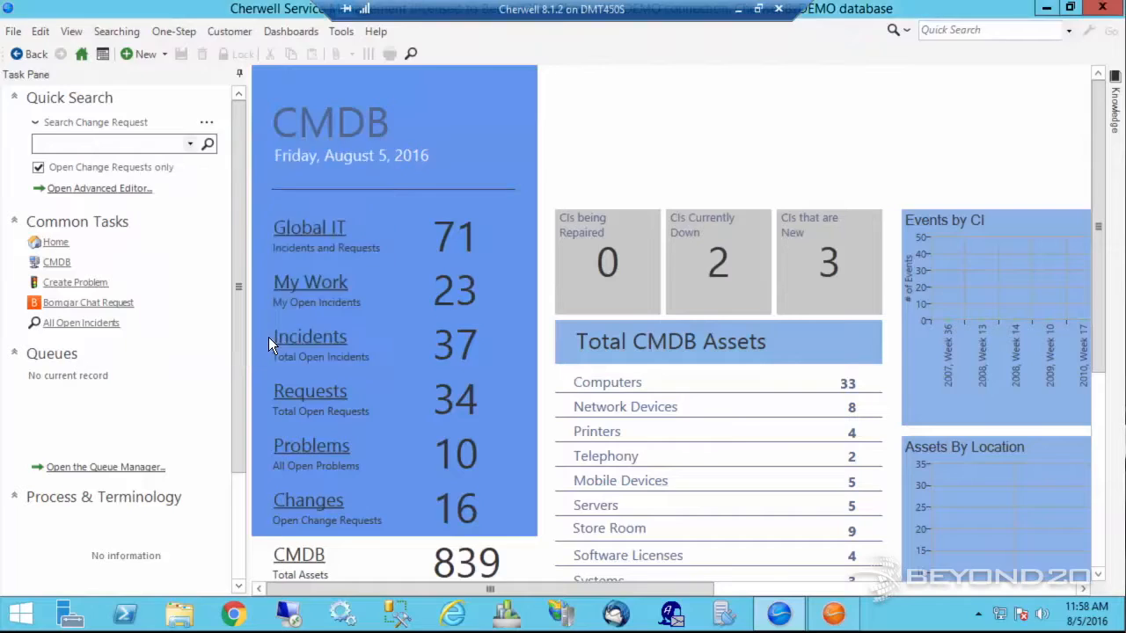
{"action": "left_click", "coordinate": [269, 338]}
{"action": "left_click", "coordinate": [552, 160]}
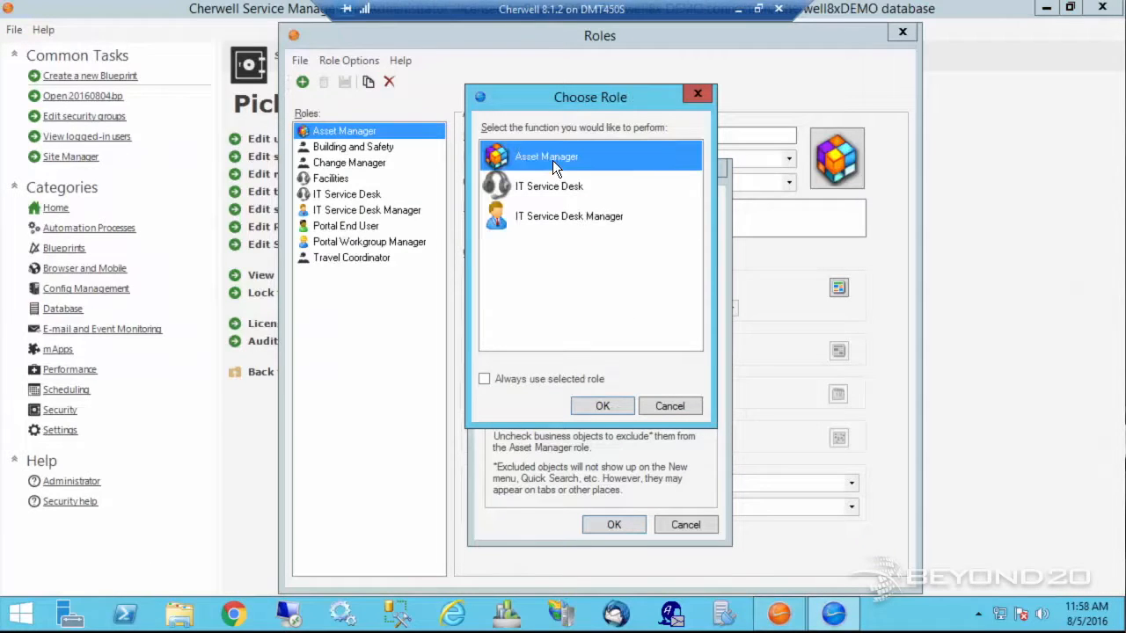
{"action": "left_click", "coordinate": [595, 409]}
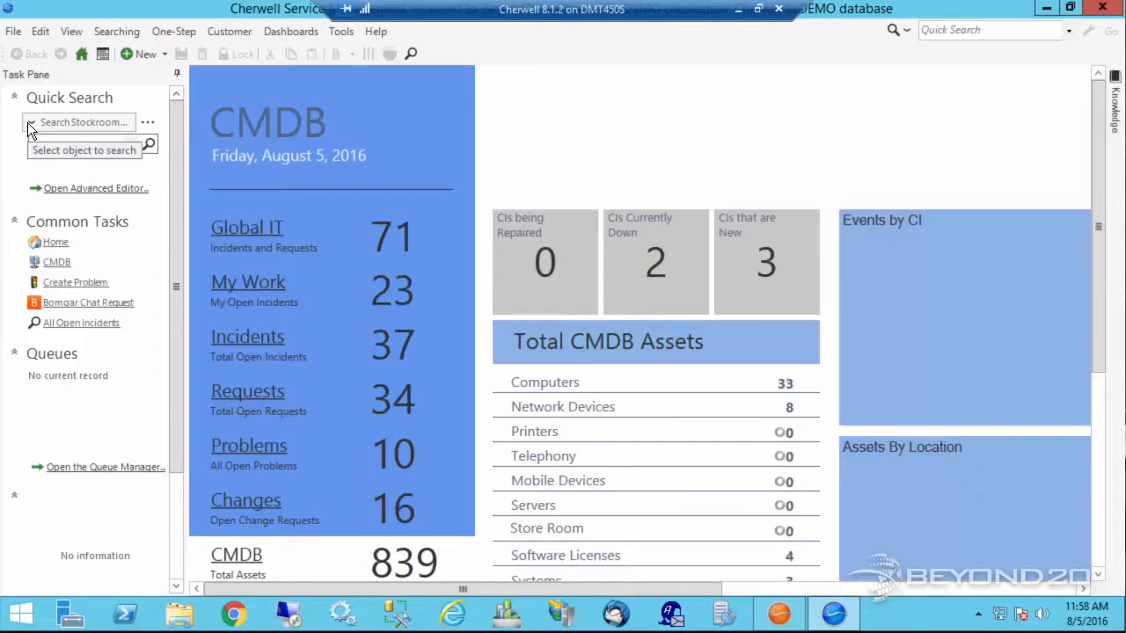
- Check which objects the Asset Manager role can choose for Quick Search and for creating new records
{"action": "left_click", "coordinate": [27, 122]}
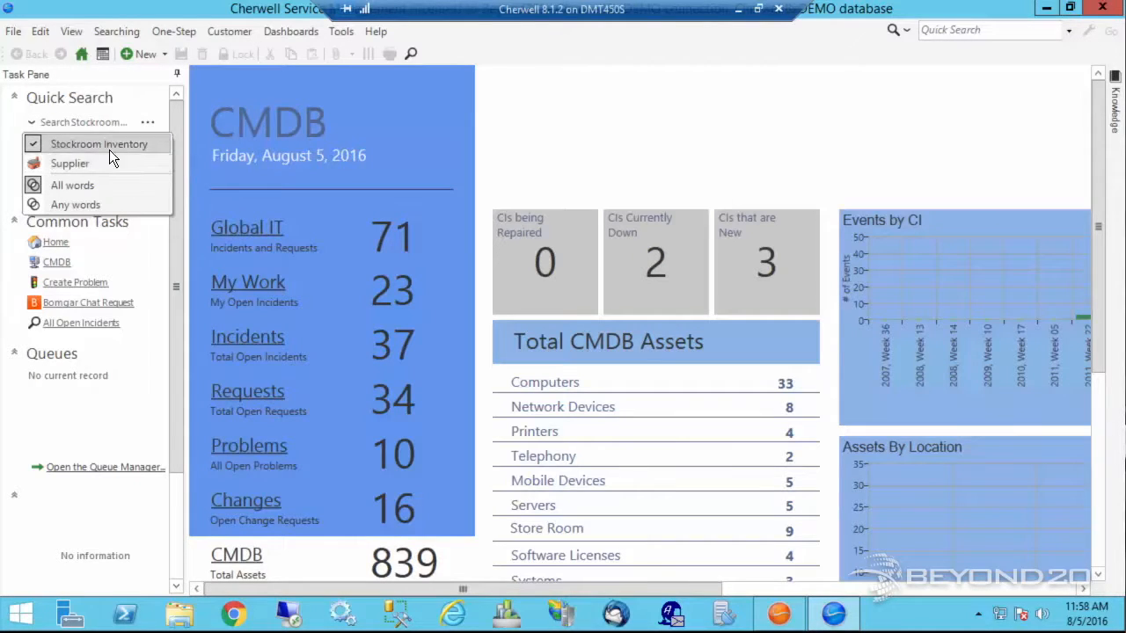
{"action": "left_click", "coordinate": [35, 122]}
{"action": "left_click", "coordinate": [35, 122]}
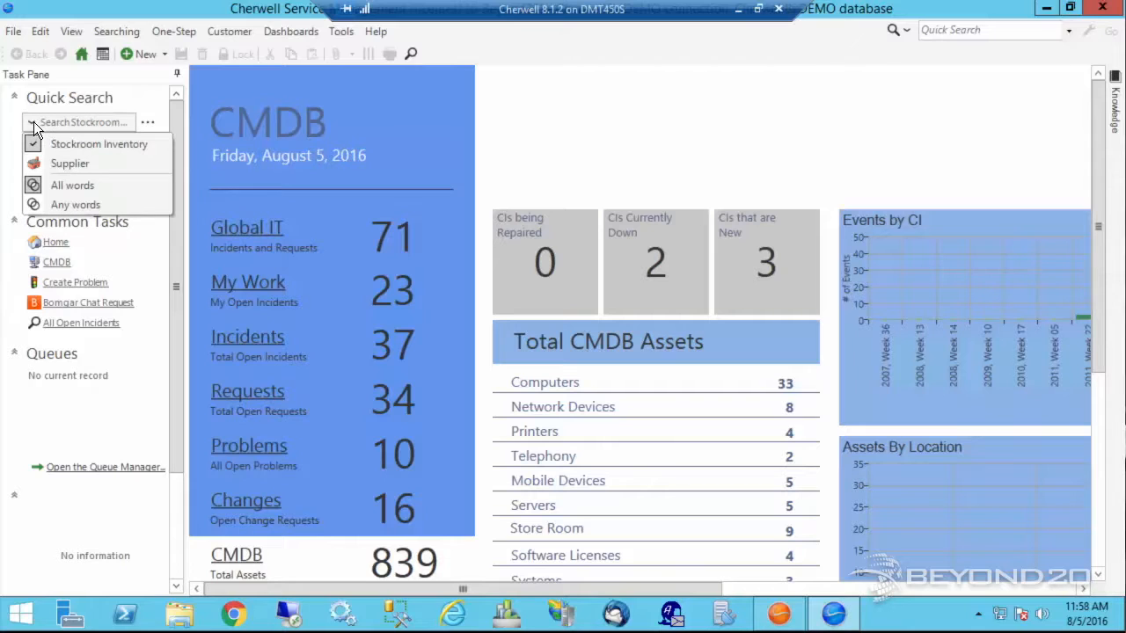
{"action": "left_click", "coordinate": [163, 54]}
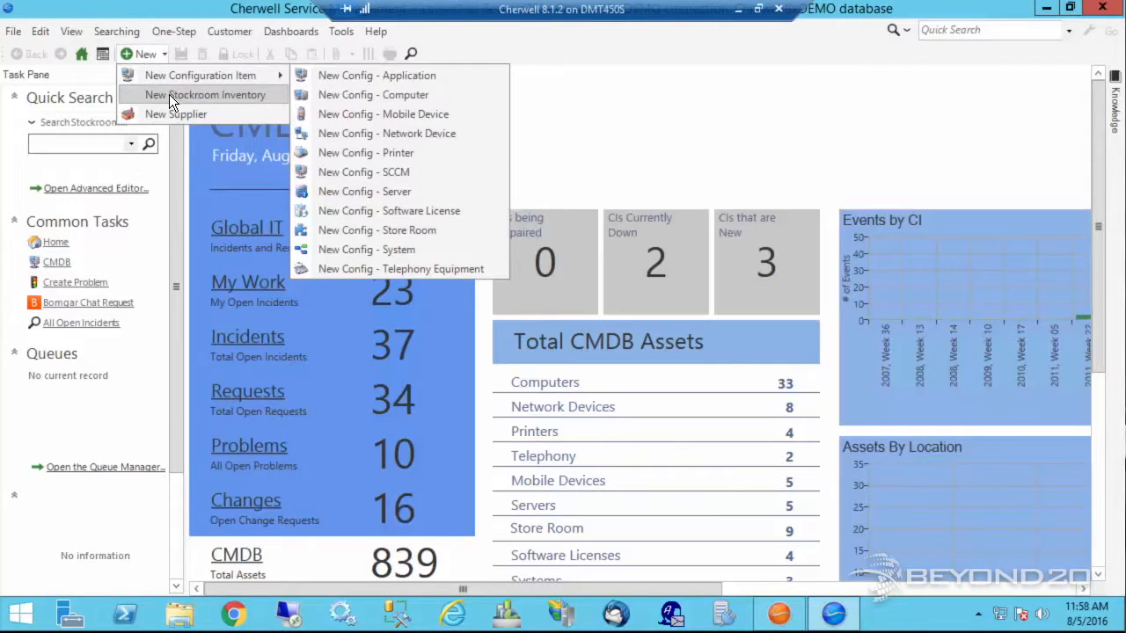
- Log out of the client and log back in with the IT Service Desk Manager role
{"action": "left_click", "coordinate": [13, 35]}
{"action": "left_click", "coordinate": [14, 35]}
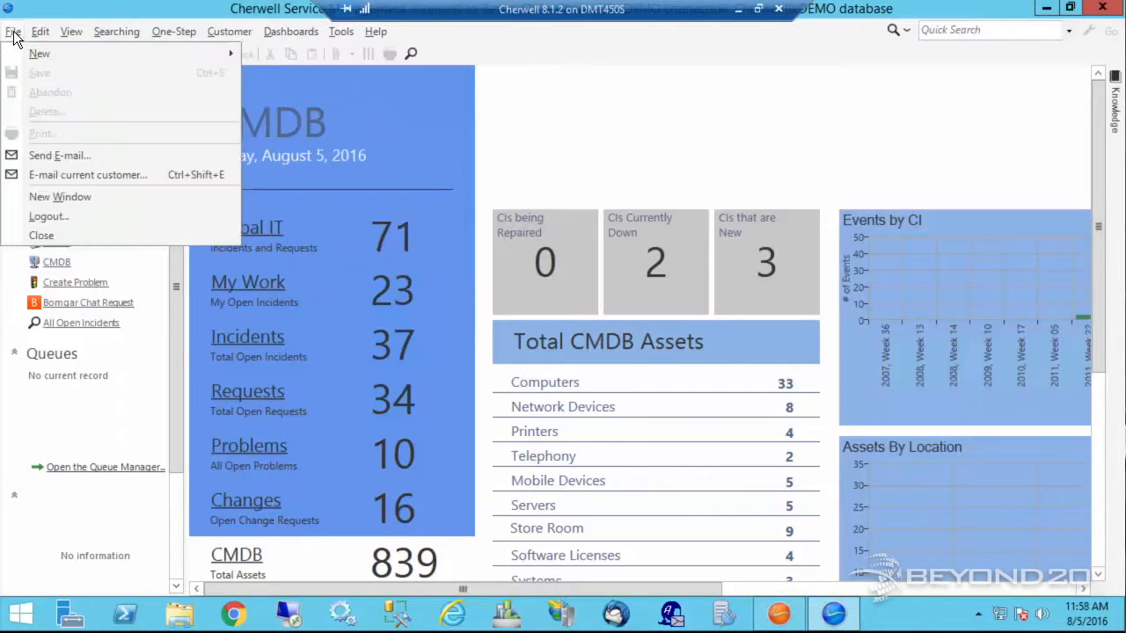
{"action": "left_click", "coordinate": [45, 220]}
{"action": "left_click", "coordinate": [225, 270]}
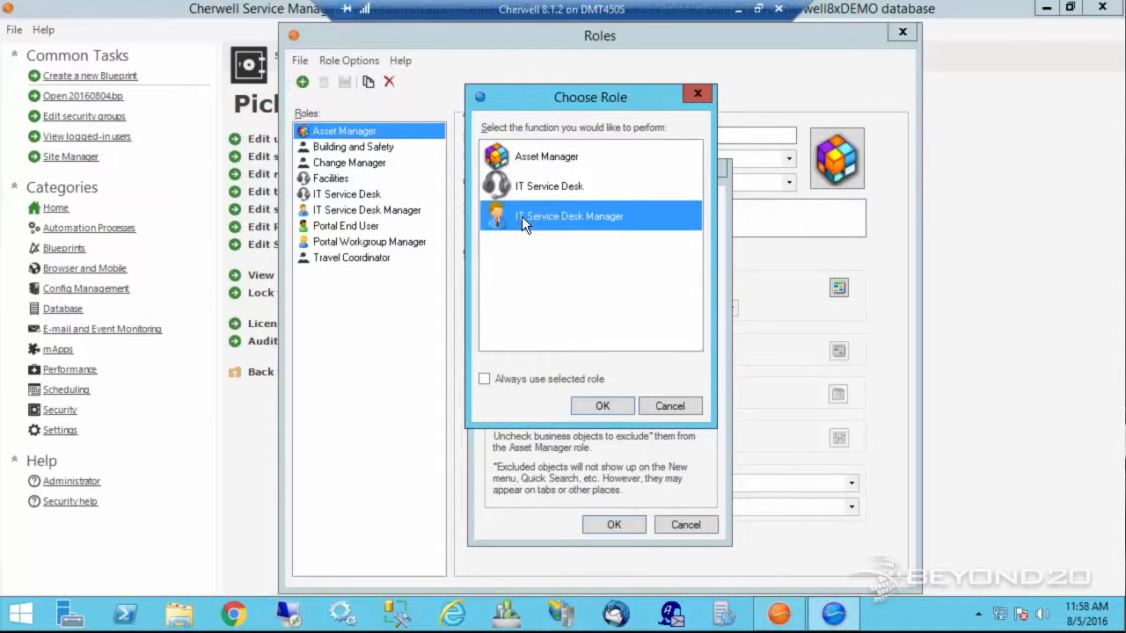
{"action": "left_click", "coordinate": [608, 409]}
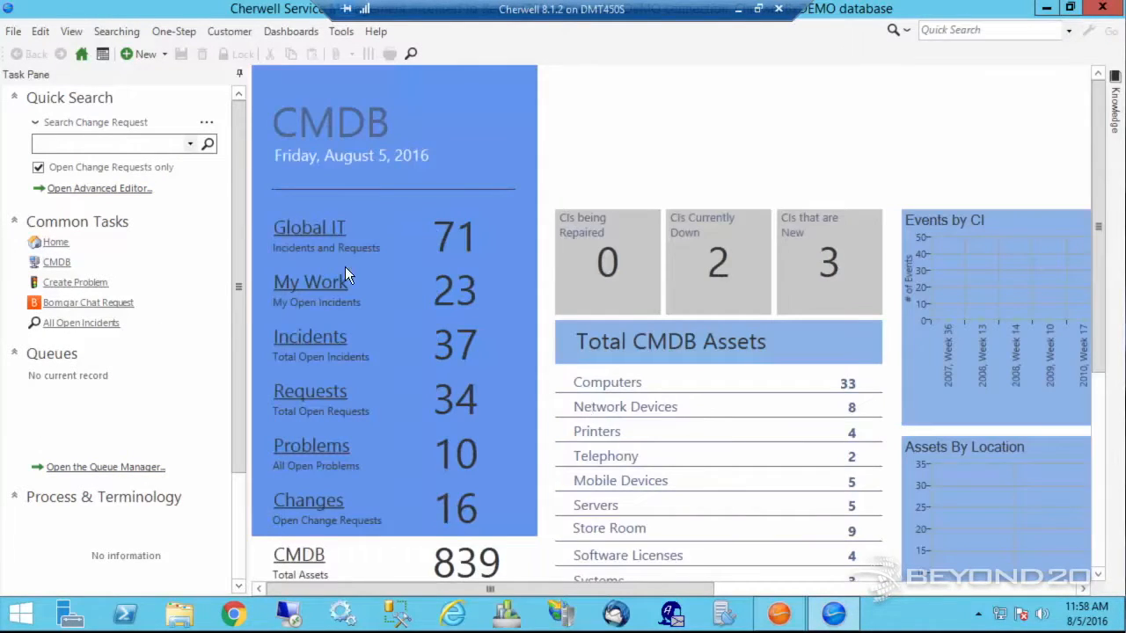
- Check the Quick Search objects and new record types offered to the IT Service Desk Manager role, including the agreement types
{"action": "left_click", "coordinate": [33, 122]}
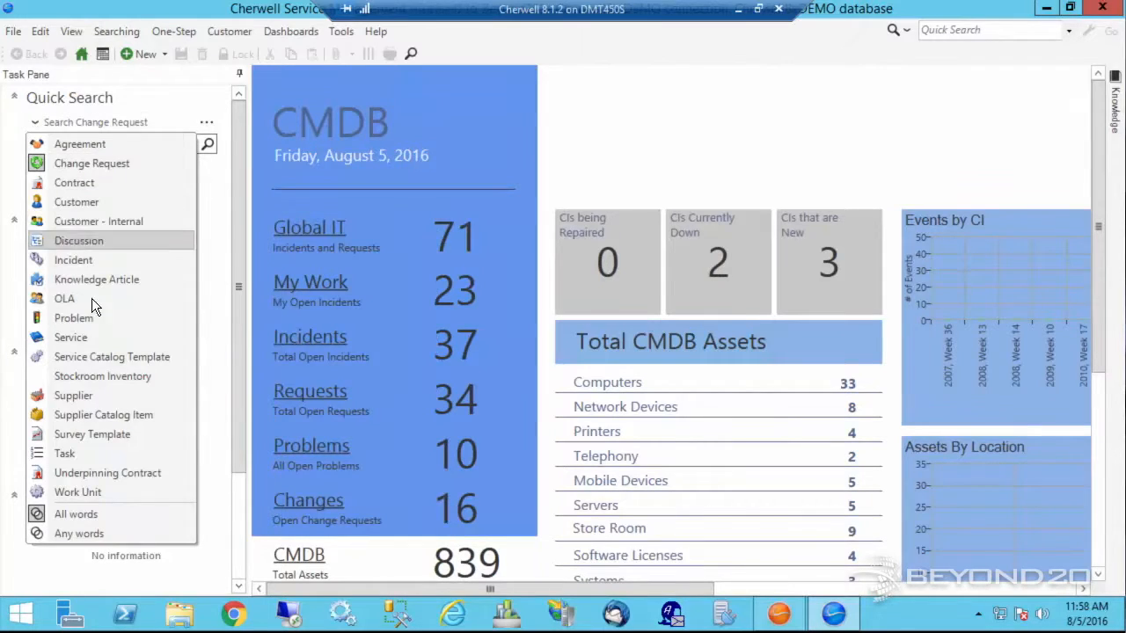
{"action": "left_click", "coordinate": [165, 55]}
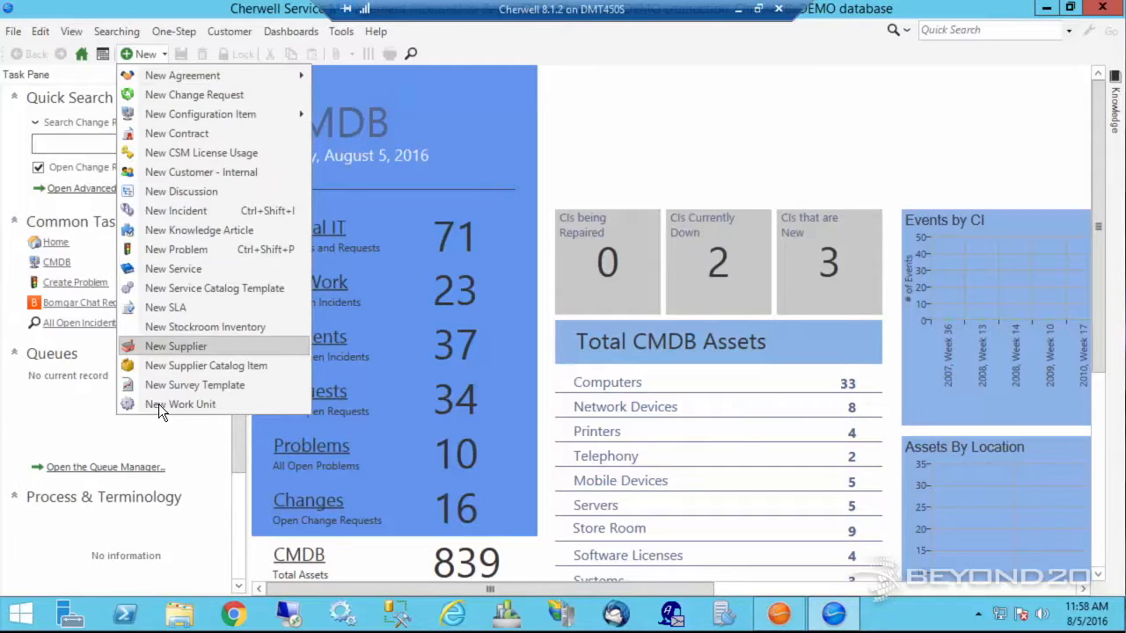
{"action": "mouse_move", "coordinate": [196, 84]}
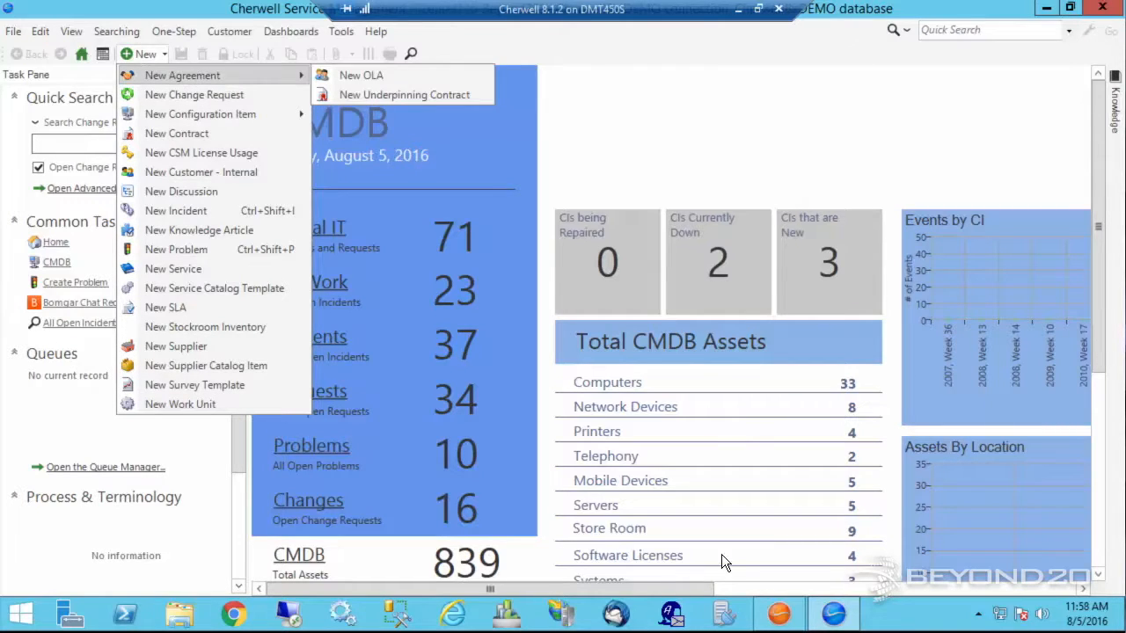
- Switch back to Cherwell Service Management Administrator, review the rest of Asset Manager's available business objects, and close the list without changes
{"action": "mouse_move", "coordinate": [781, 622]}
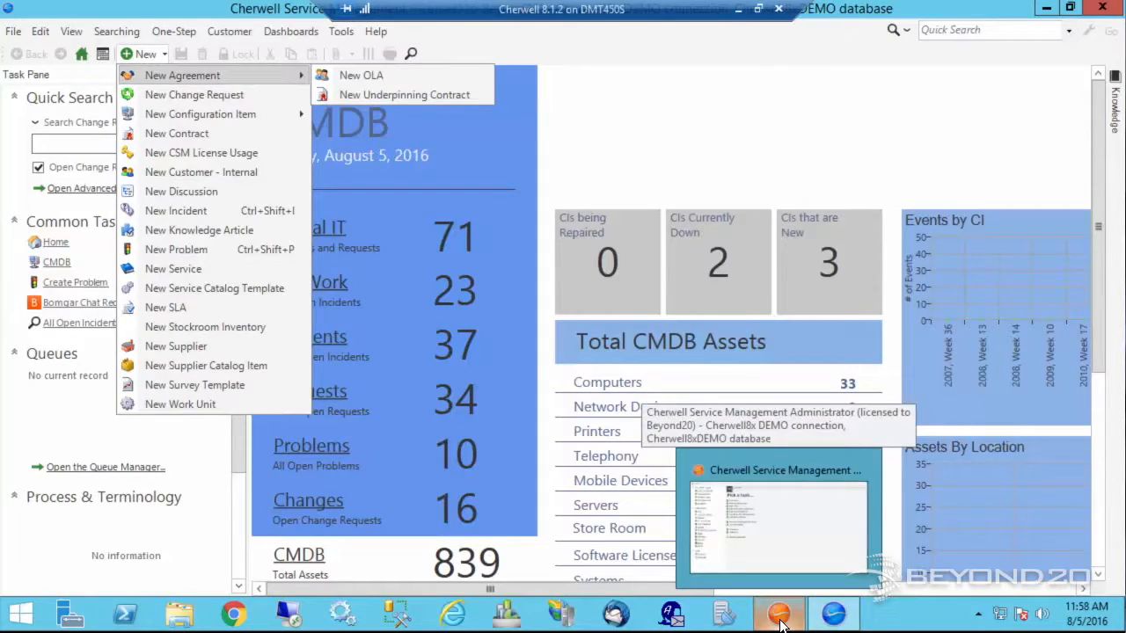
{"action": "left_click", "coordinate": [770, 539]}
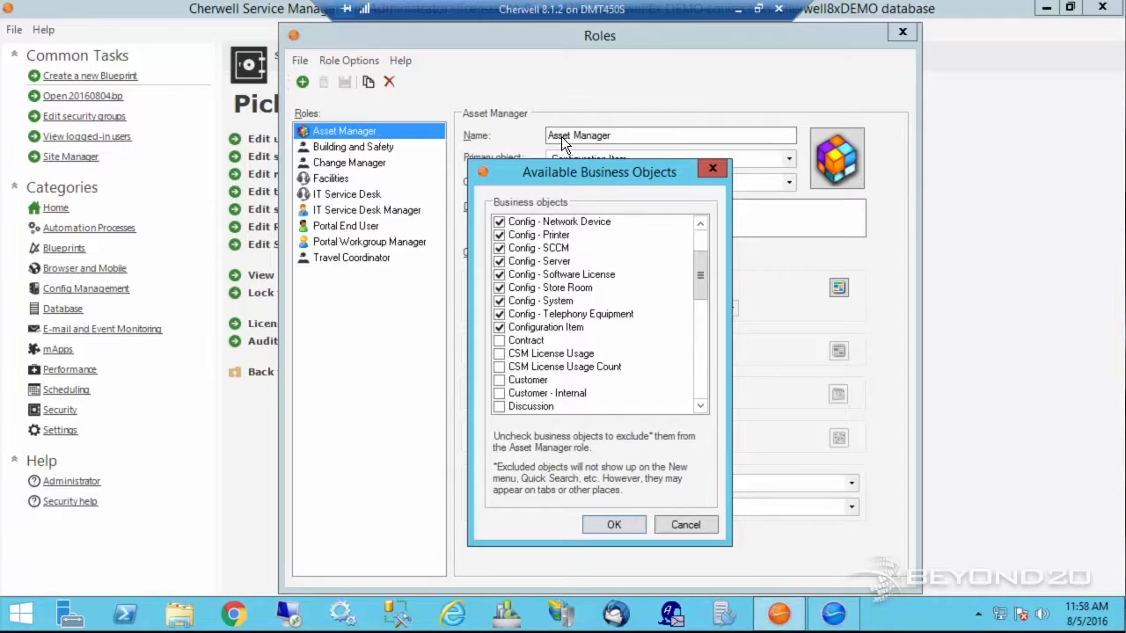
{"action": "left_click_drag", "start_coordinate": [702, 279], "coordinate": [699, 375]}
{"action": "left_click", "coordinate": [686, 526]}
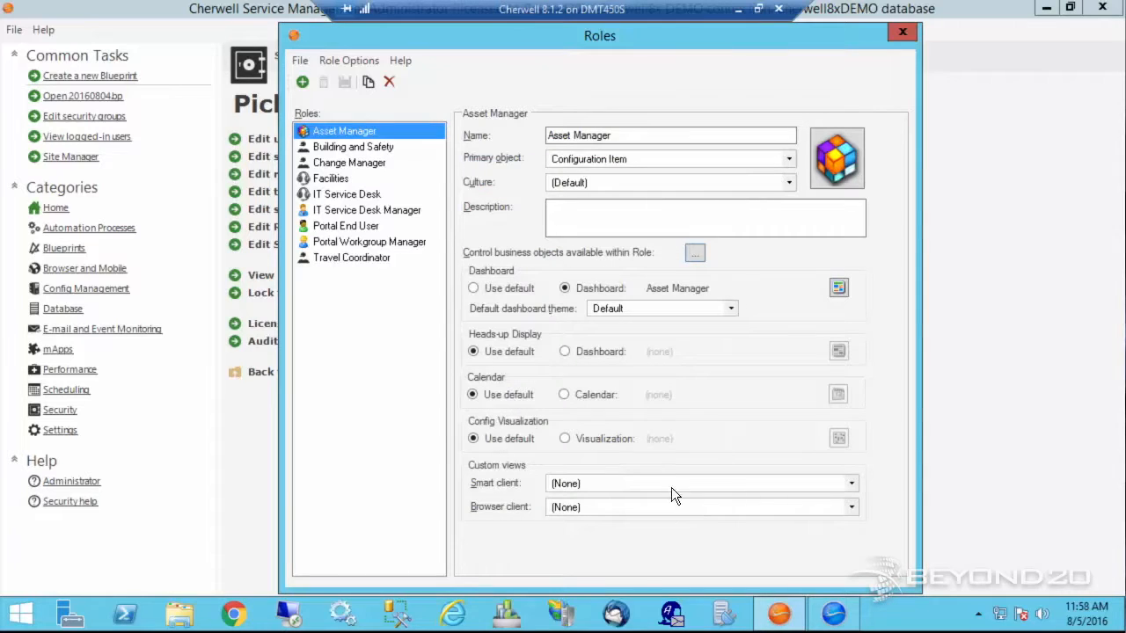
- Review the business objects available to the IT Service Desk Manager role down to the end, and close the list without changes
{"action": "left_click", "coordinate": [338, 209]}
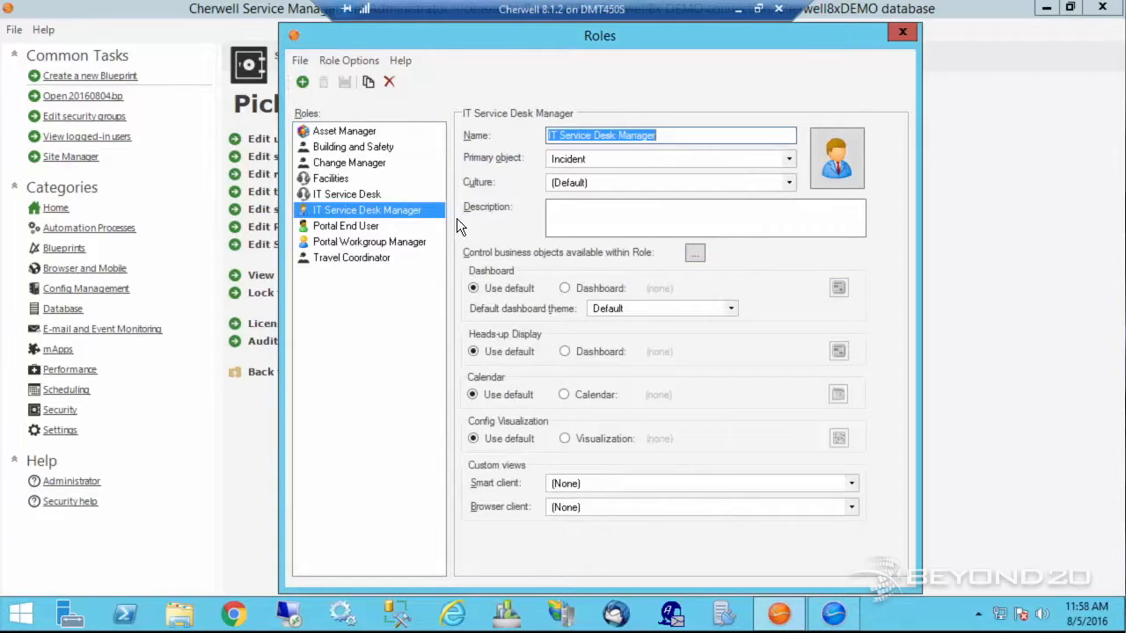
{"action": "left_click", "coordinate": [698, 259]}
{"action": "left_click_drag", "start_coordinate": [699, 242], "coordinate": [700, 318]}
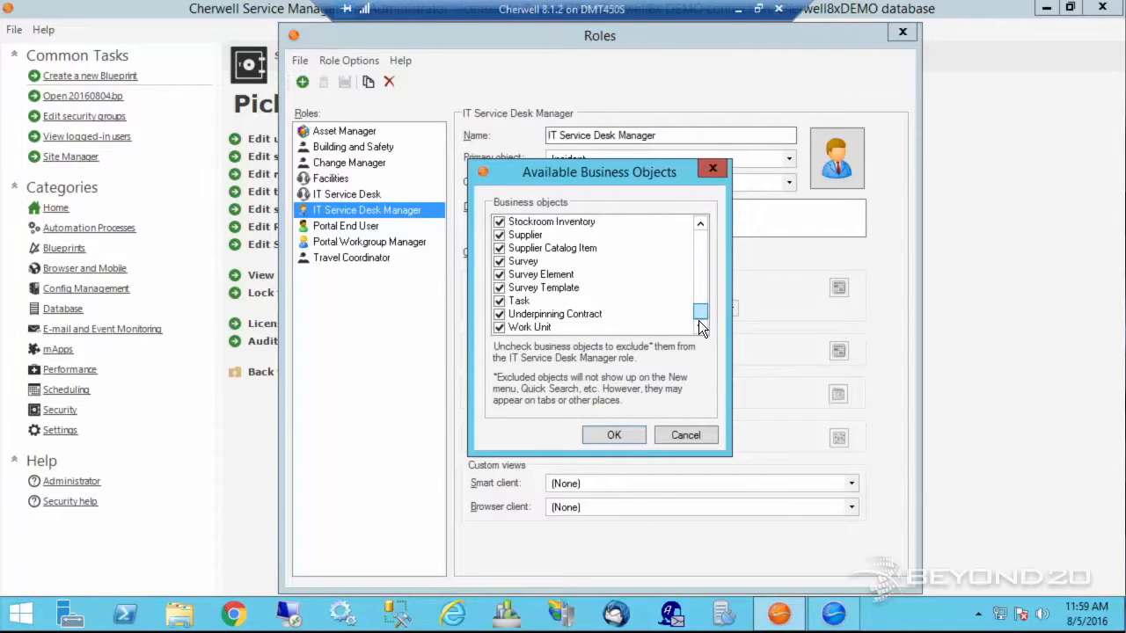
{"action": "left_click", "coordinate": [686, 437]}
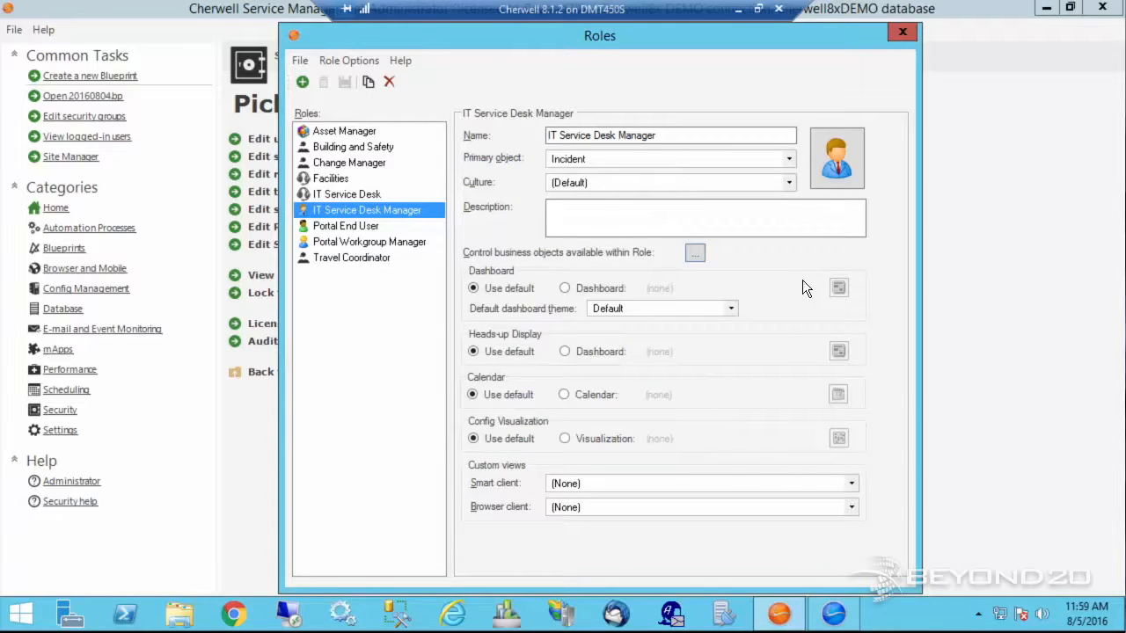